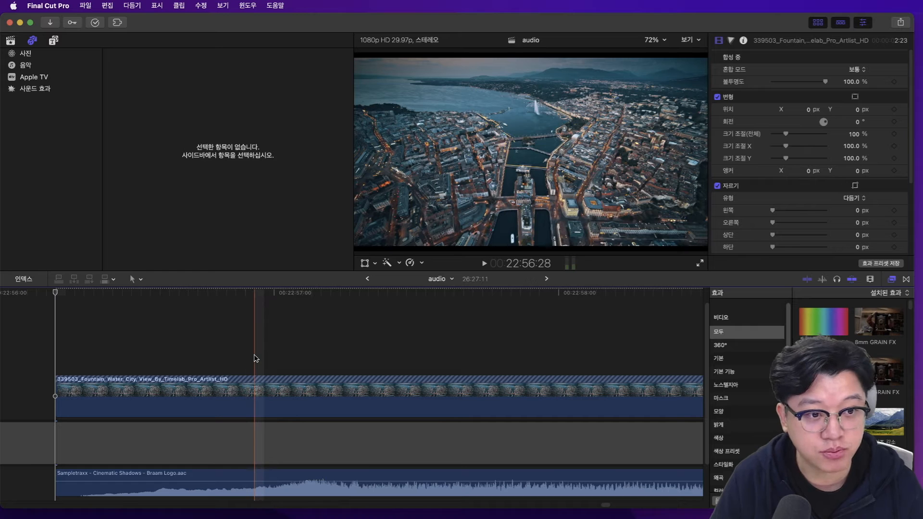
pyautogui.click(263, 474)
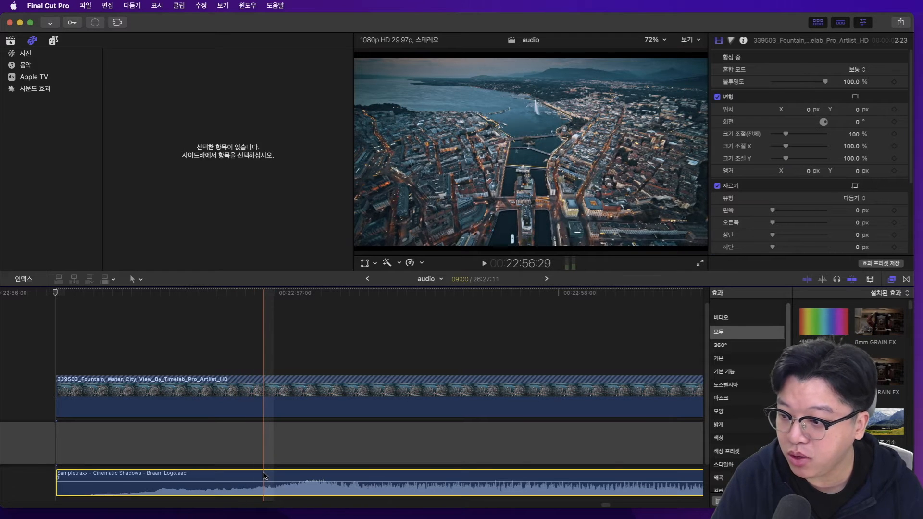
pyautogui.click(266, 338)
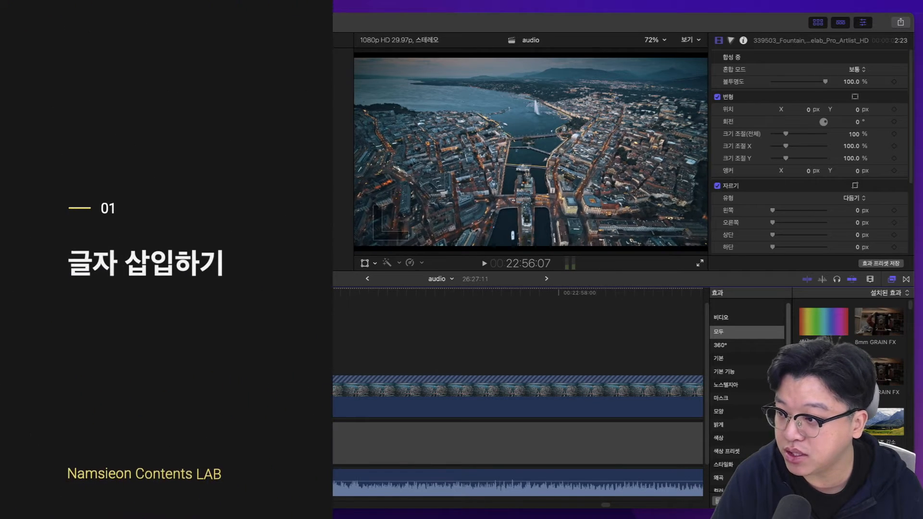
# Step: Add a 기본 타이틀 title above the start of the city clip and set its text to 카지노
pyautogui.click(54, 40)
pyautogui.moveTo(245, 218); pyautogui.dragTo(62, 337)
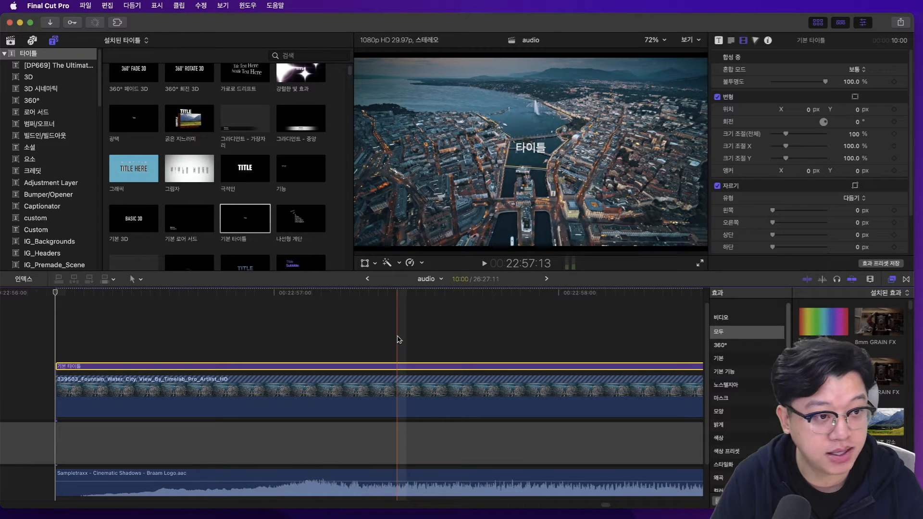
pyautogui.press('super+minus')
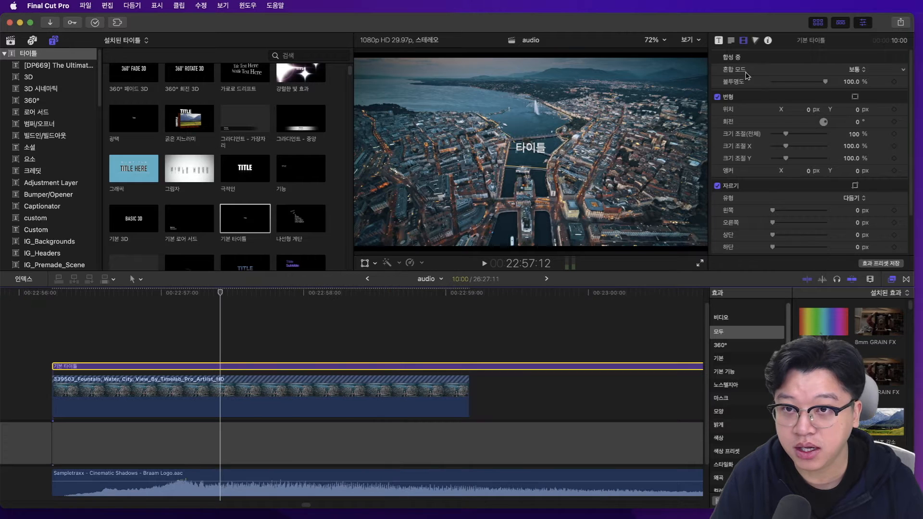
pyautogui.click(718, 40)
pyautogui.click(730, 41)
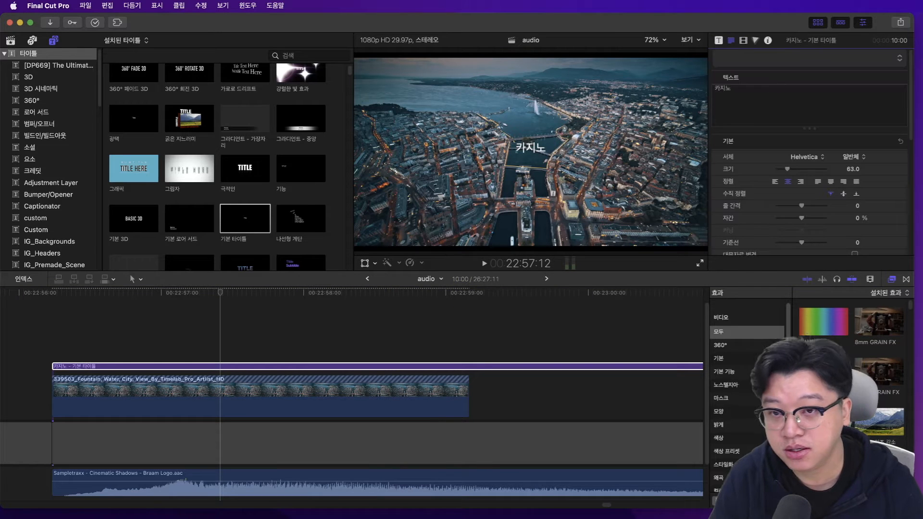
# Step: Format the 카지노 title in the 에스코어 드림 font, weight 9 Black, at size 288
pyautogui.click(822, 157)
pyautogui.scroll(-10, 817, 168)
pyautogui.click(813, 169)
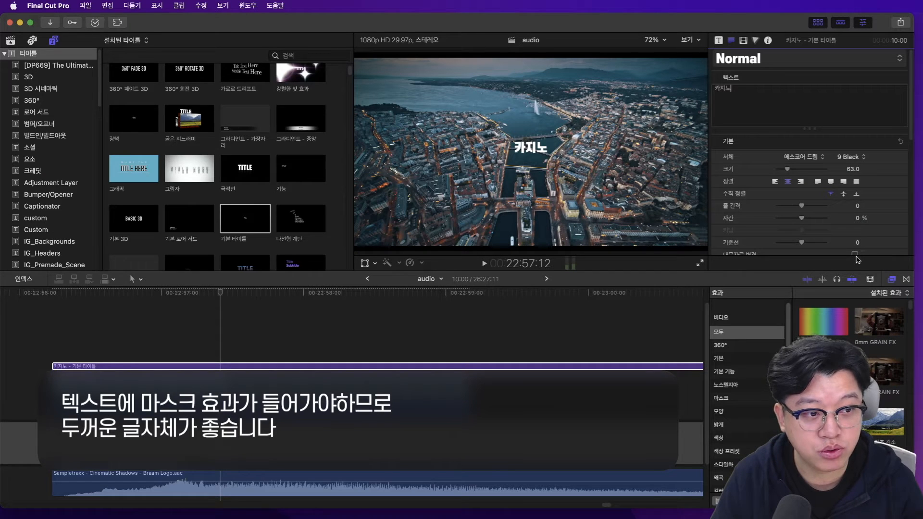
pyautogui.moveTo(787, 168); pyautogui.dragTo(826, 169)
pyautogui.moveTo(577, 145); pyautogui.dragTo(582, 166)
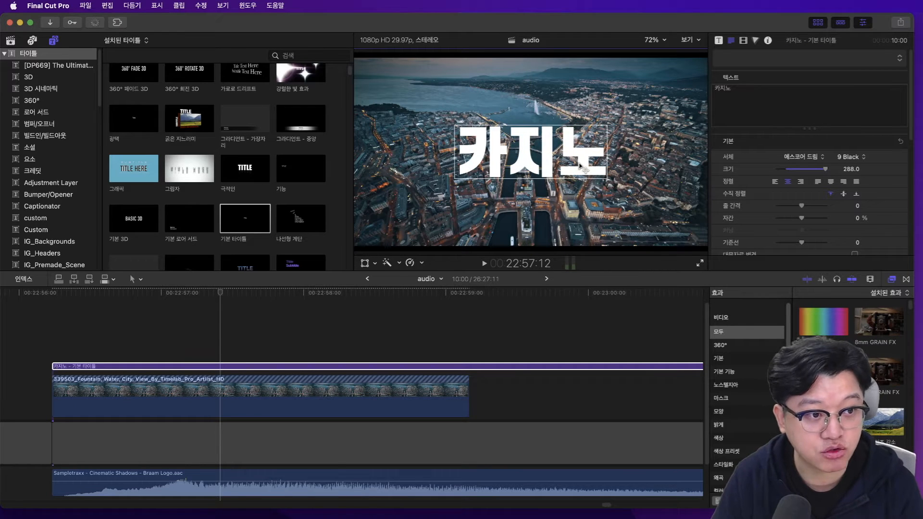
# Step: Replace the title text with 지, match the title's length to the city clip, and set its font size to 450
pyautogui.click(771, 91)
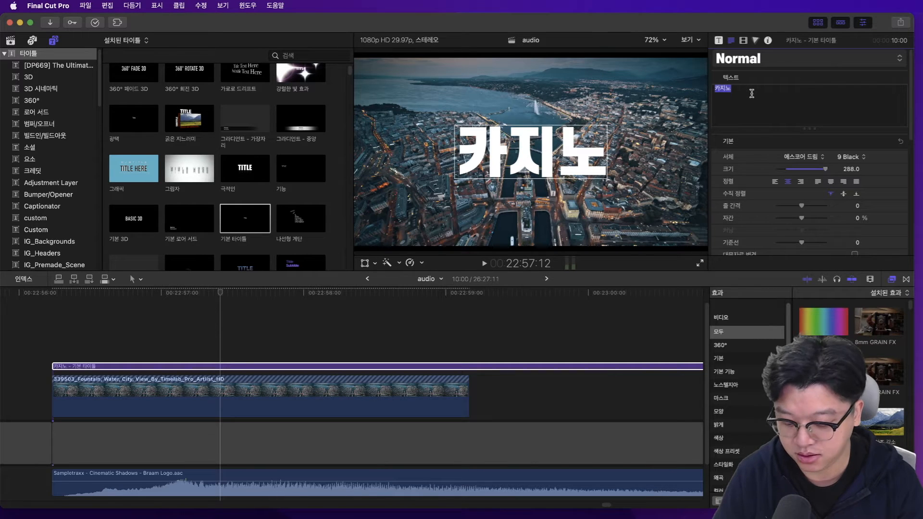
pyautogui.write('지')
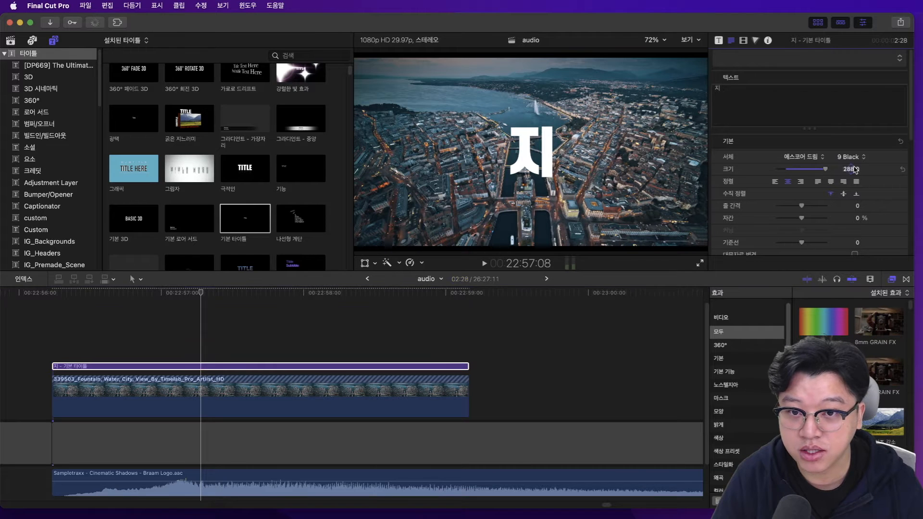
pyautogui.click(852, 169)
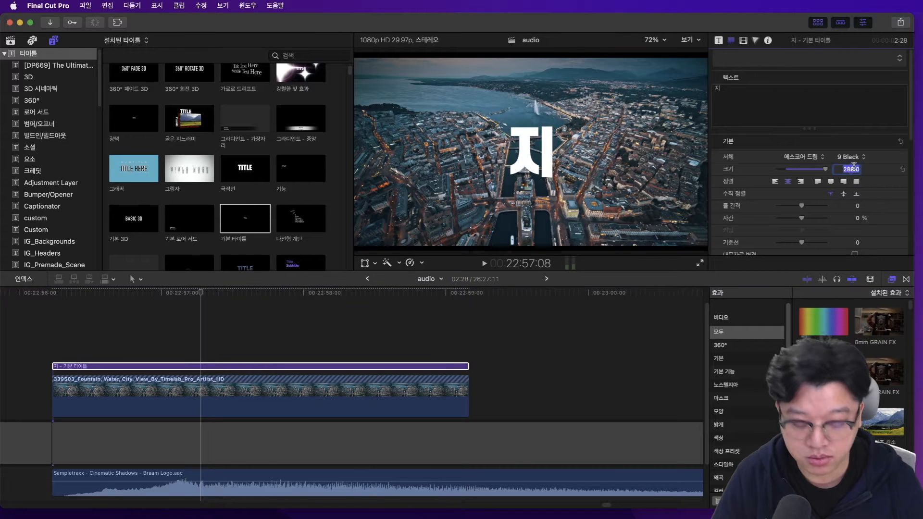
pyautogui.write('450')
pyautogui.press('Return')
pyautogui.moveTo(522, 170); pyautogui.dragTo(523, 171)
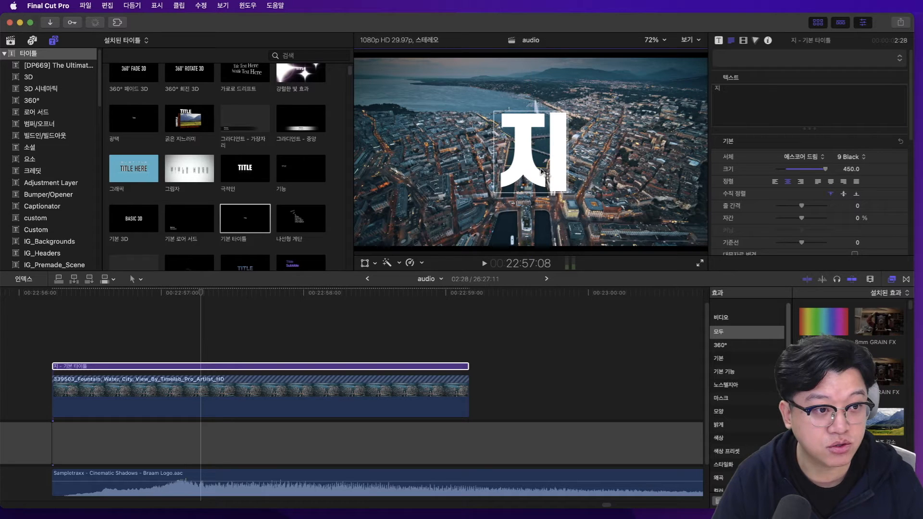
# Step: Duplicate the 지 title onto the track above and change the copy's text to 카
pyautogui.moveTo(215, 366); pyautogui.dragTo(220, 350)
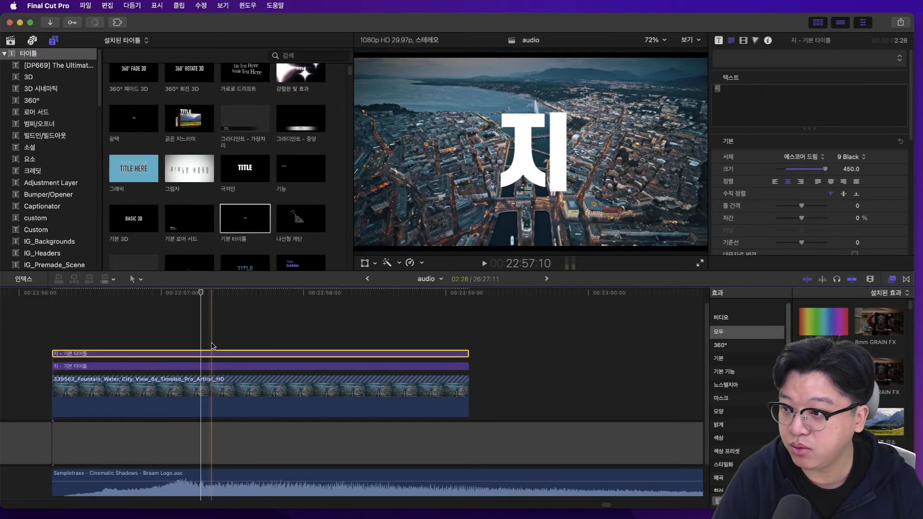
pyautogui.click(753, 120)
pyautogui.press('super+a')
pyautogui.write('카')
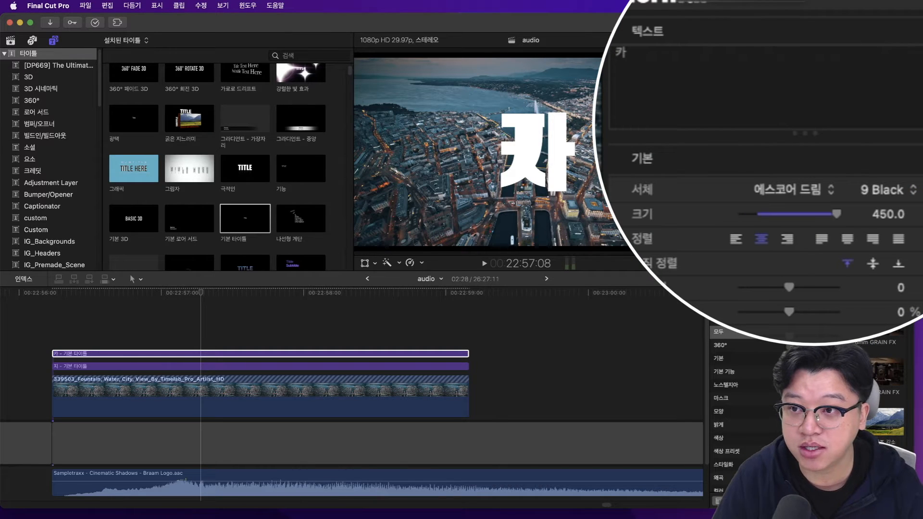
# Step: Move the 카 title to the left of 지 by setting its X position to -450 px
pyautogui.click(760, 98)
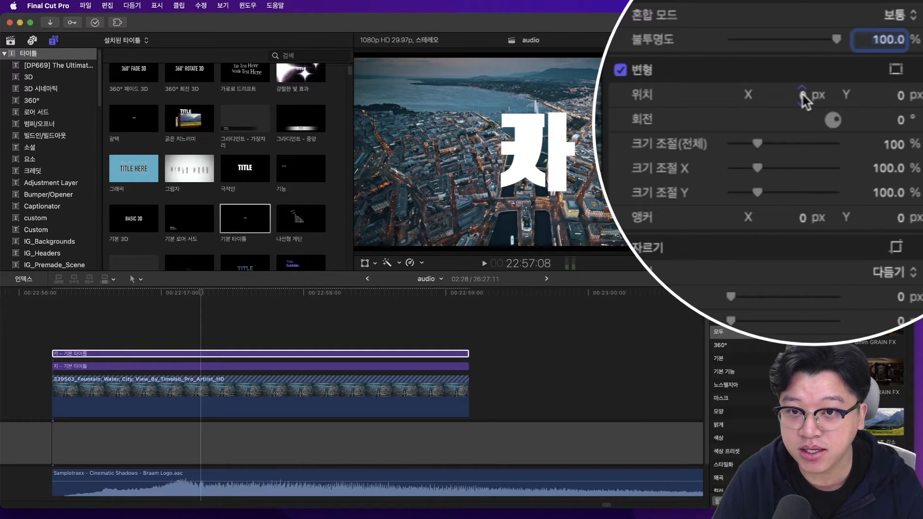
pyautogui.moveTo(801, 93); pyautogui.dragTo(736, 93)
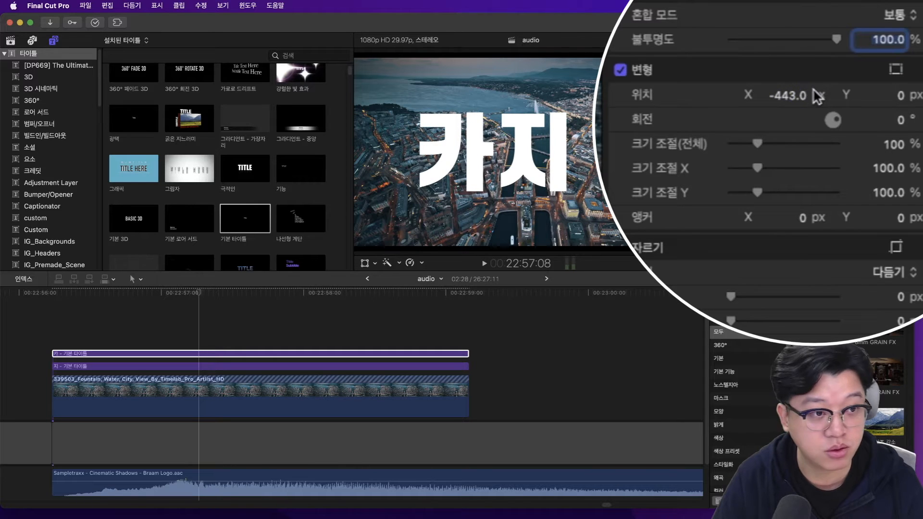
pyautogui.click(797, 94)
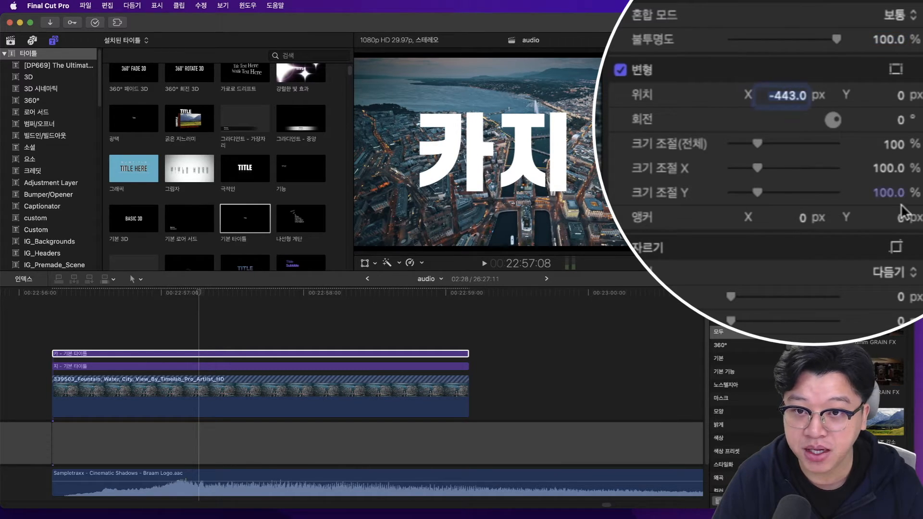
pyautogui.write('-45')
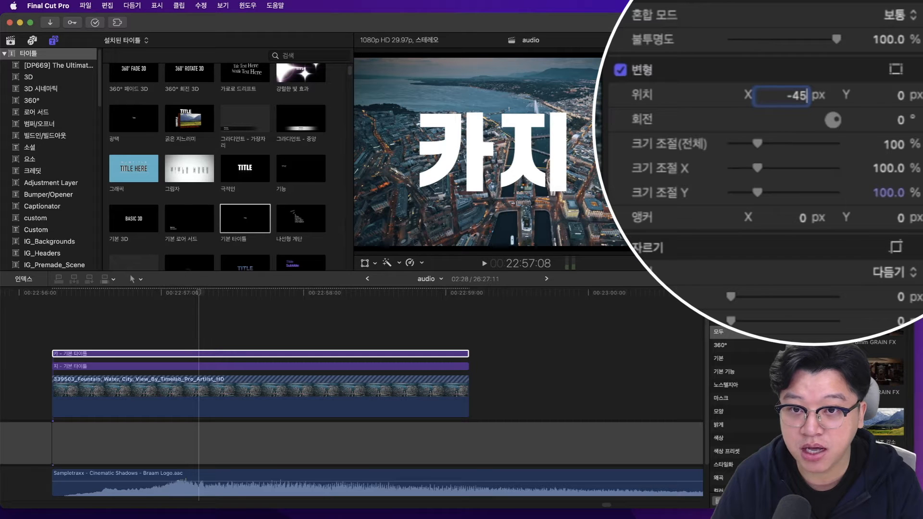
pyautogui.write('0')
pyautogui.press('Return')
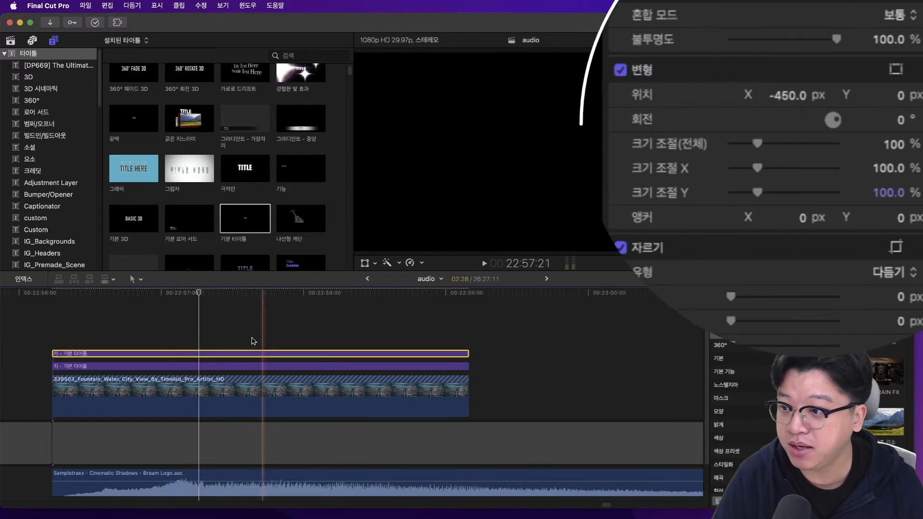
# Step: Duplicate the 지 title above the 카 title and change the copy's text to 노
pyautogui.click(205, 366)
pyautogui.moveTo(205, 368); pyautogui.dragTo(206, 327)
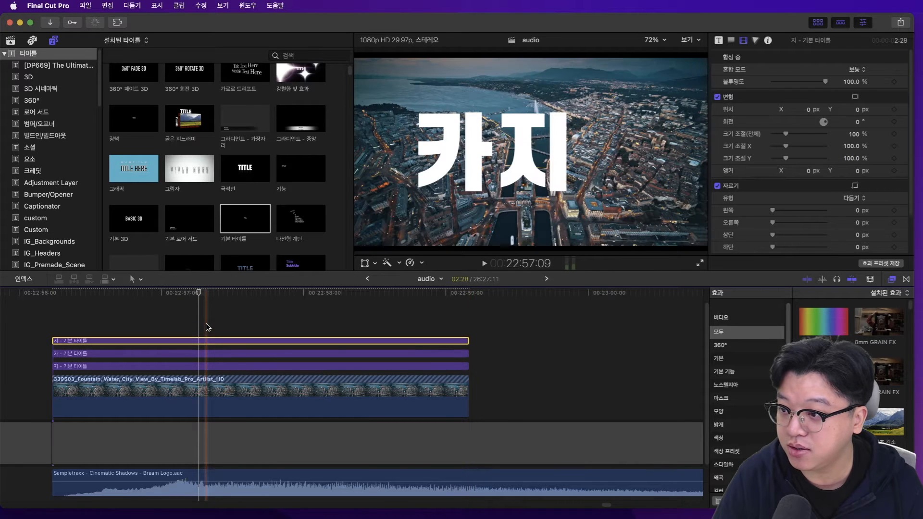
pyautogui.click(206, 324)
pyautogui.click(731, 39)
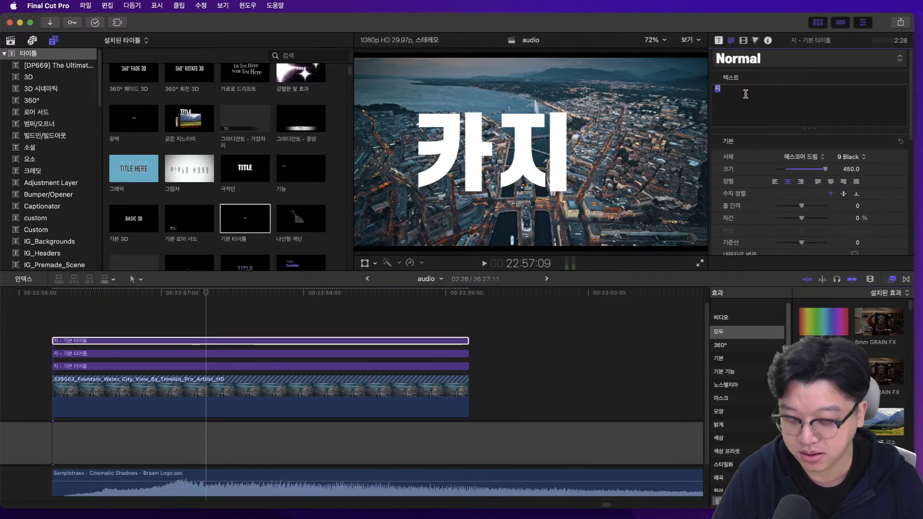
pyautogui.write('뇌')
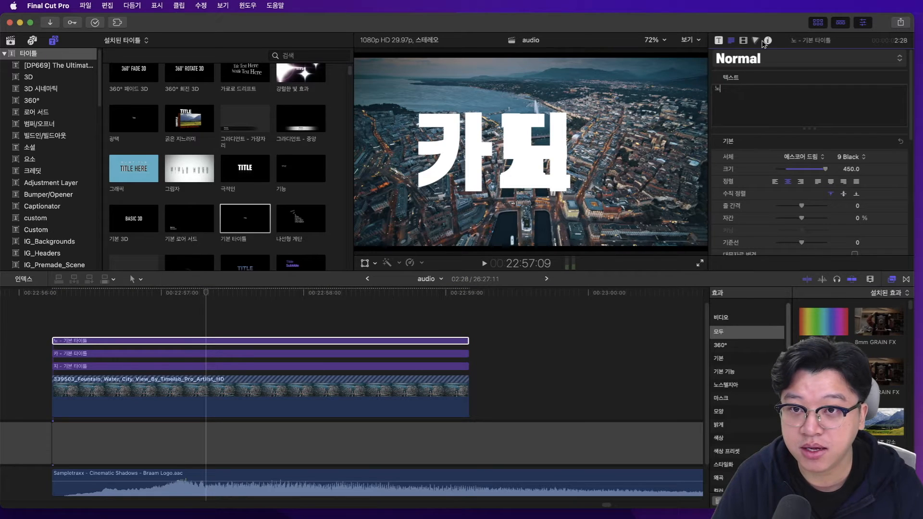
# Step: Move the 노 title to the right of 지 by setting its X position to 450 px
pyautogui.click(743, 40)
pyautogui.click(804, 94)
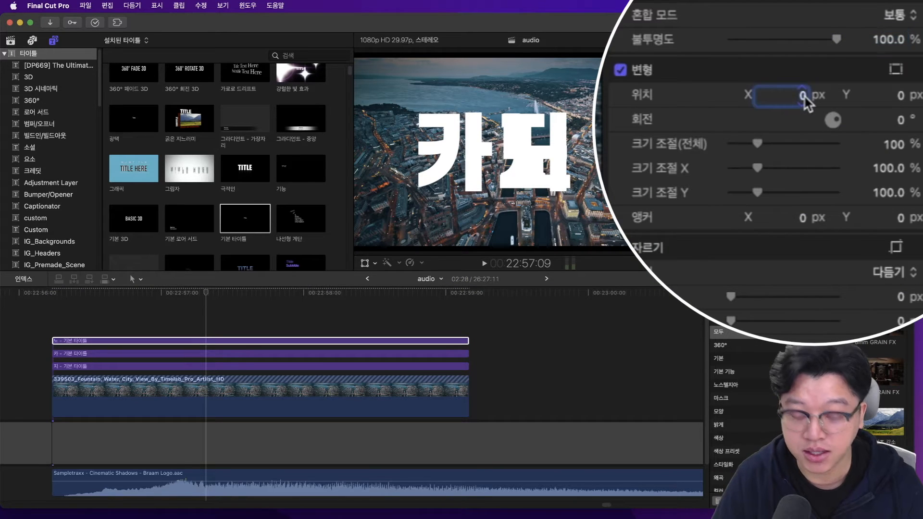
pyautogui.write('450')
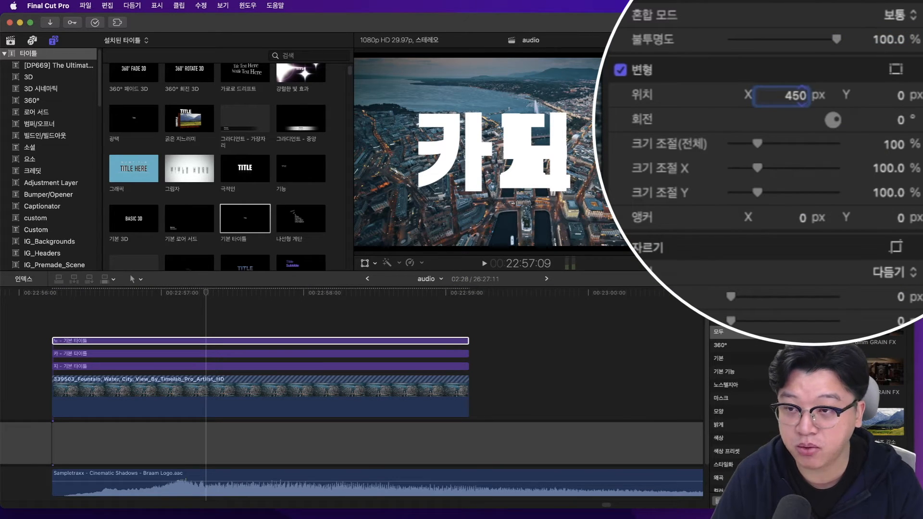
pyautogui.press('Return')
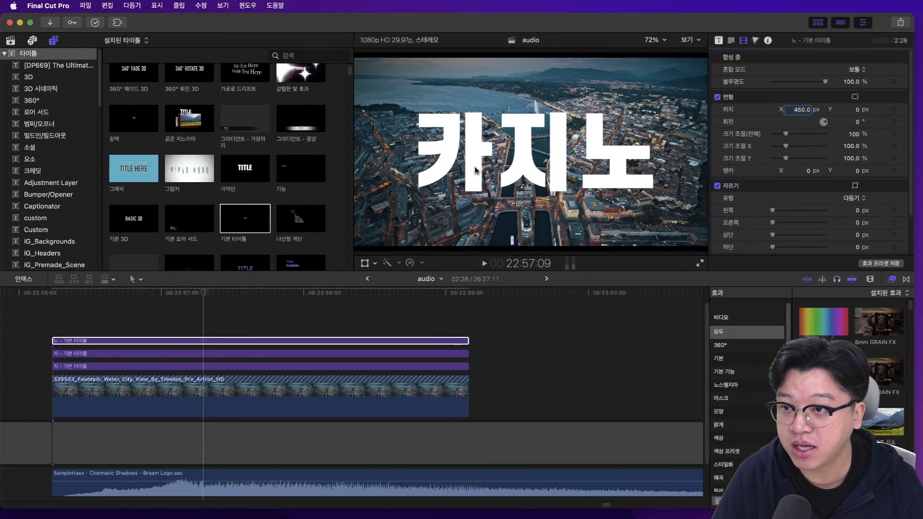
# Step: Enlarge the 지 title's overall scale to 291% at the clip's start and add a scale keyframe there
pyautogui.click(105, 326)
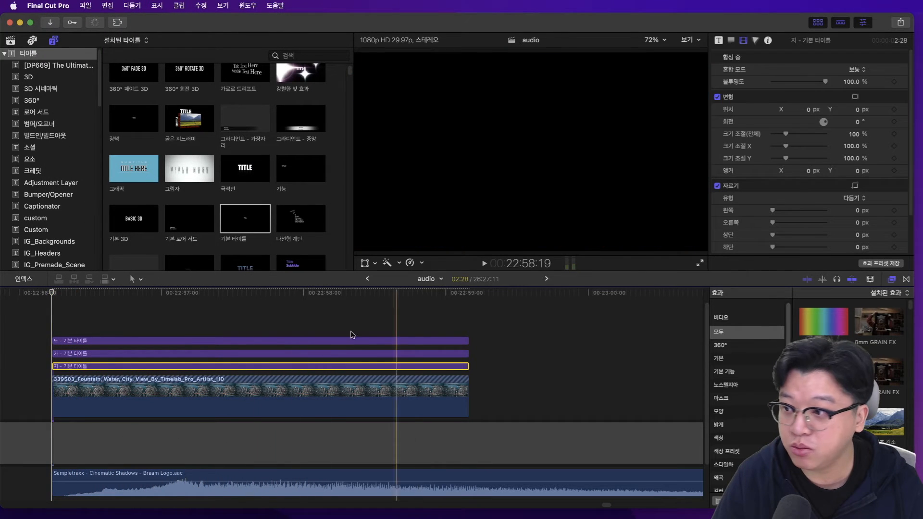
pyautogui.click(718, 41)
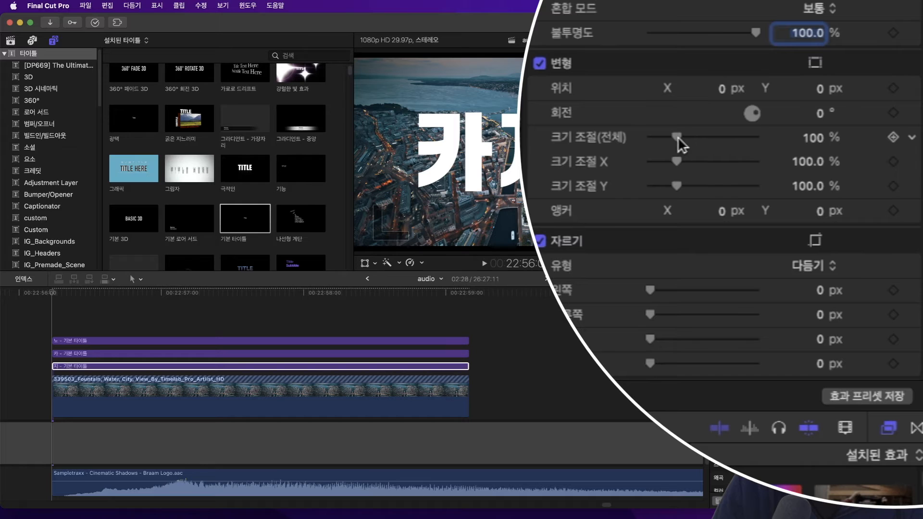
pyautogui.moveTo(678, 136); pyautogui.dragTo(729, 133)
pyautogui.click(894, 138)
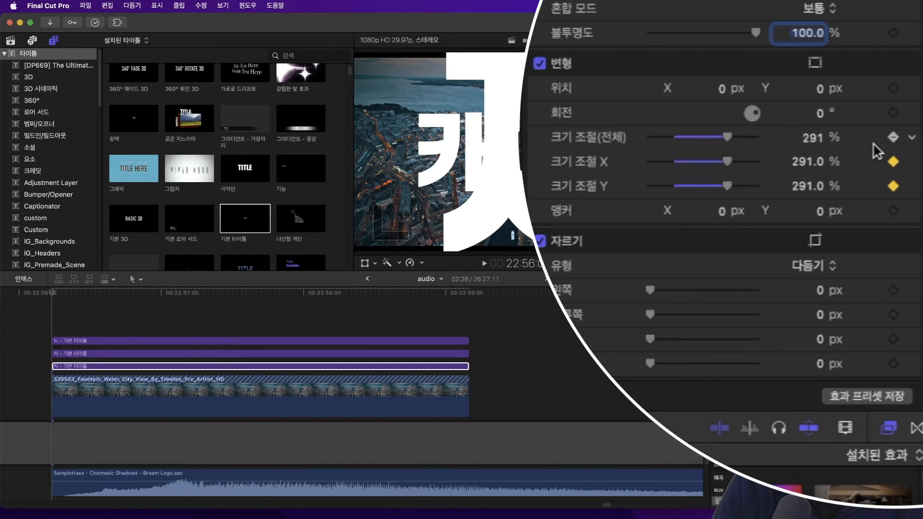
# Step: Add a second scale keyframe to the 지 title at about 22:57:03 with the overall scale set to 100%
pyautogui.moveTo(77, 294); pyautogui.dragTo(123, 296)
pyautogui.moveTo(129, 242); pyautogui.dragTo(236, 248)
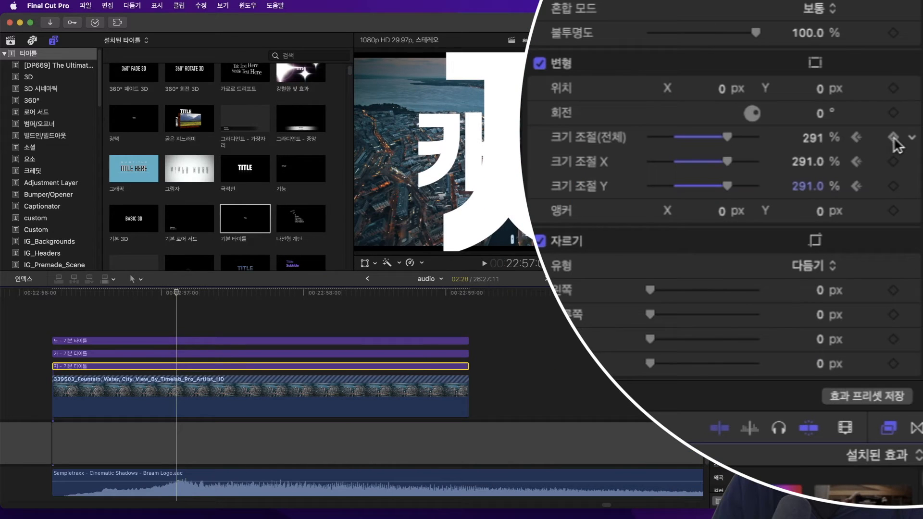
pyautogui.click(894, 139)
pyautogui.click(815, 139)
pyautogui.write('100')
pyautogui.press('Return')
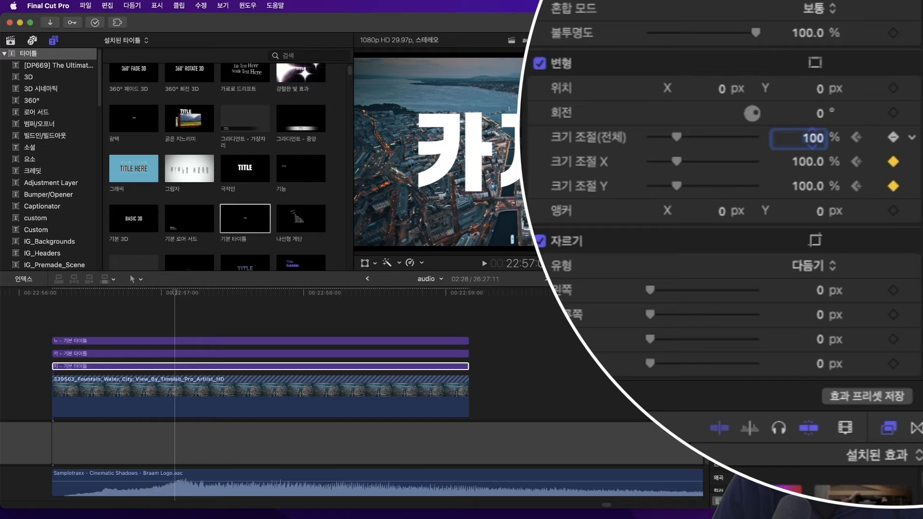
# Step: Copy the 지 title and paste only its 크기 attribute onto the 카 title, keeping 크기에 맞게 늘이기 keyframe timing
pyautogui.click(177, 322)
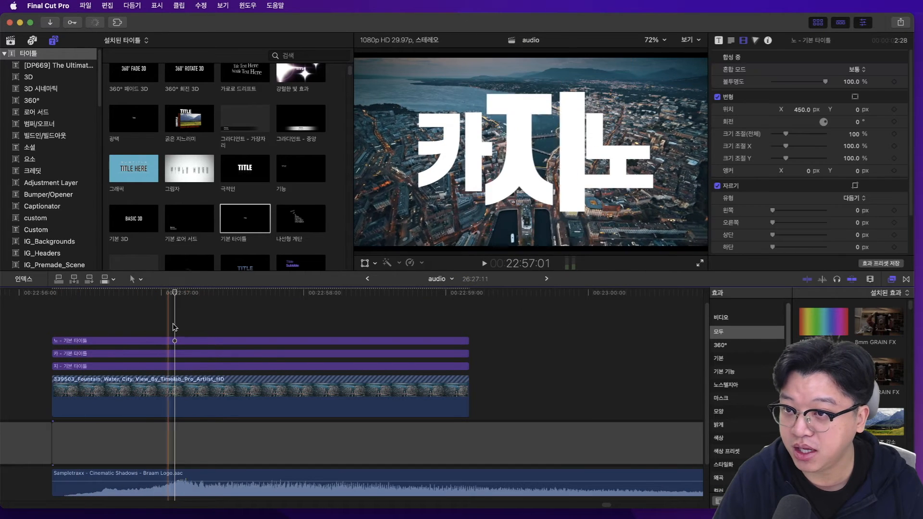
pyautogui.click(176, 355)
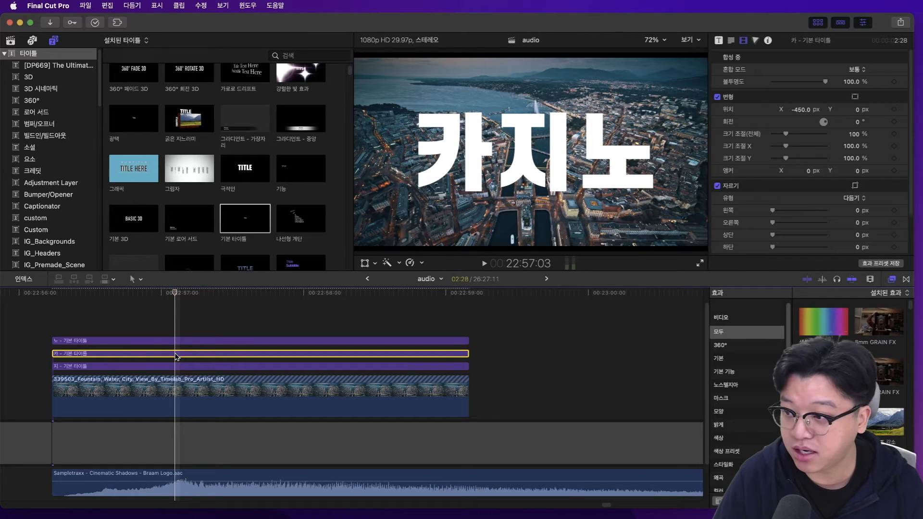
pyautogui.click(177, 366)
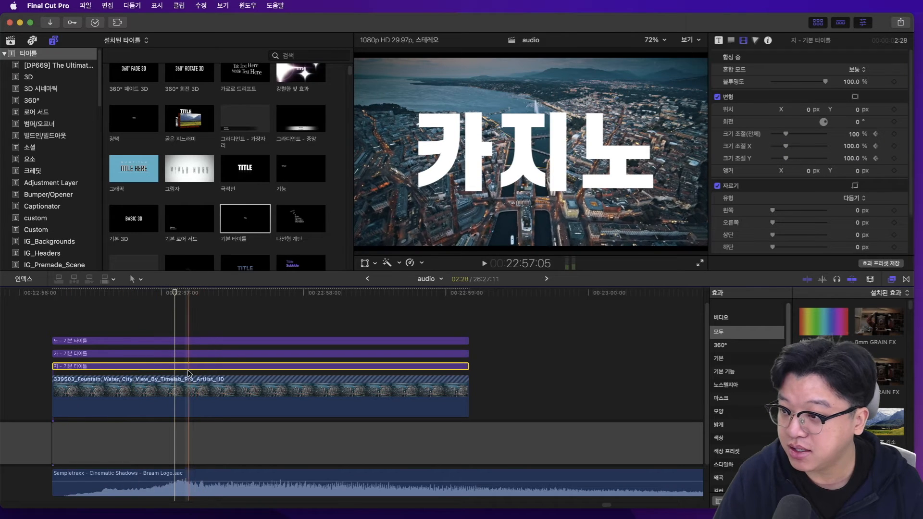
pyautogui.click(125, 354)
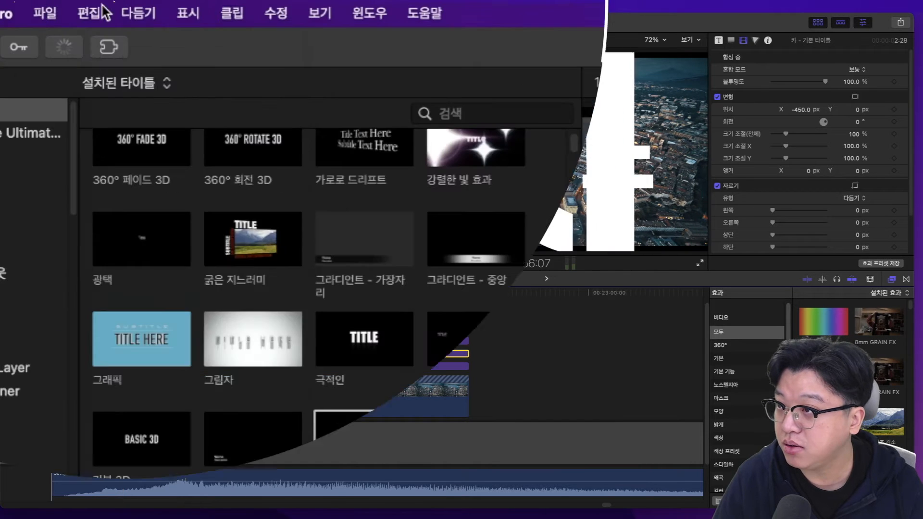
pyautogui.click(107, 5)
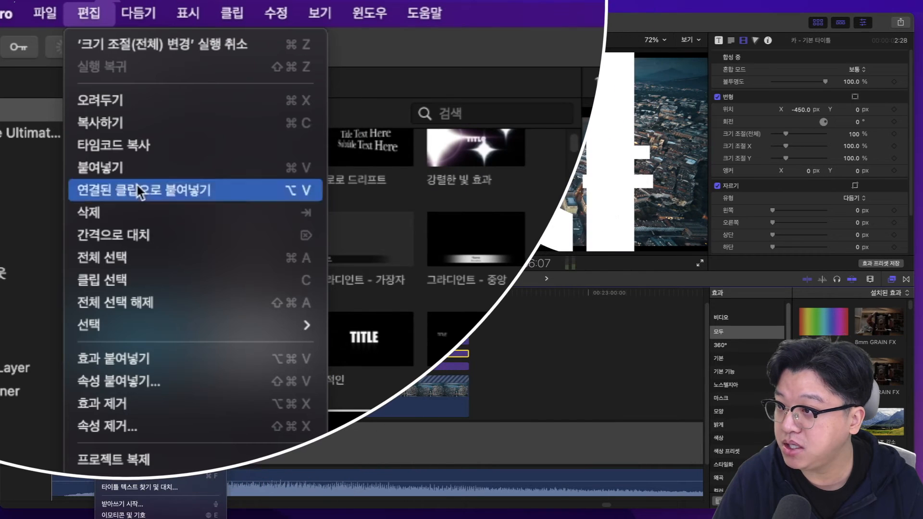
pyautogui.click(168, 379)
pyautogui.moveTo(808, 97); pyautogui.dragTo(365, 112)
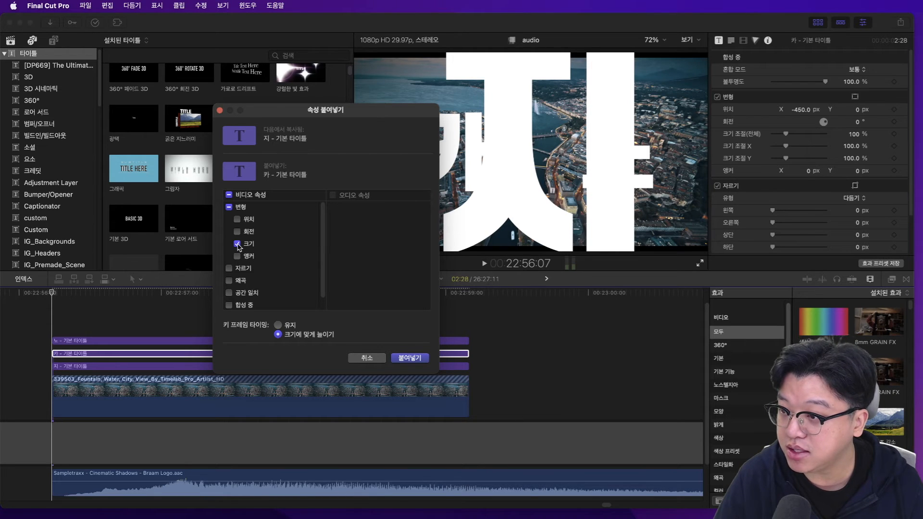
pyautogui.click(407, 358)
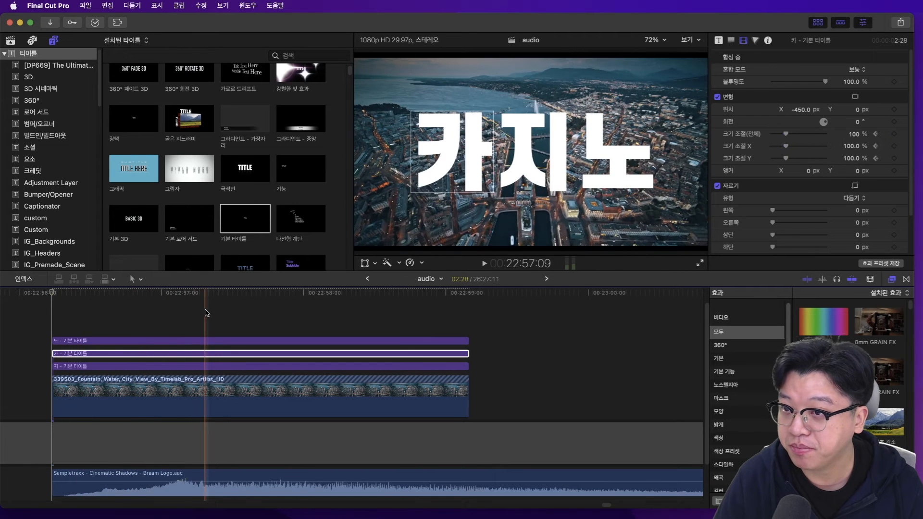
# Step: Paste only the copied 크기 attribute onto the 노 title with 크기에 맞게 늘이기 keyframe timing
pyautogui.click(94, 326)
pyautogui.click(92, 340)
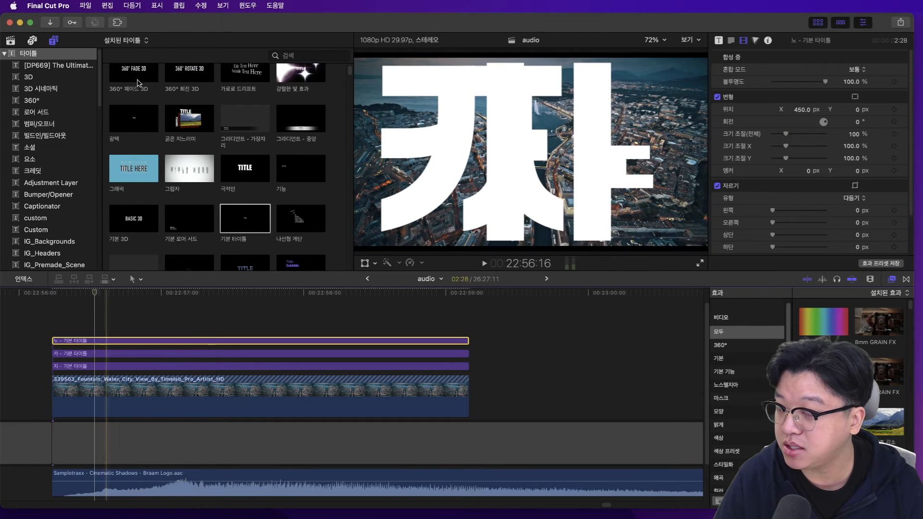
pyautogui.click(107, 5)
pyautogui.click(144, 190)
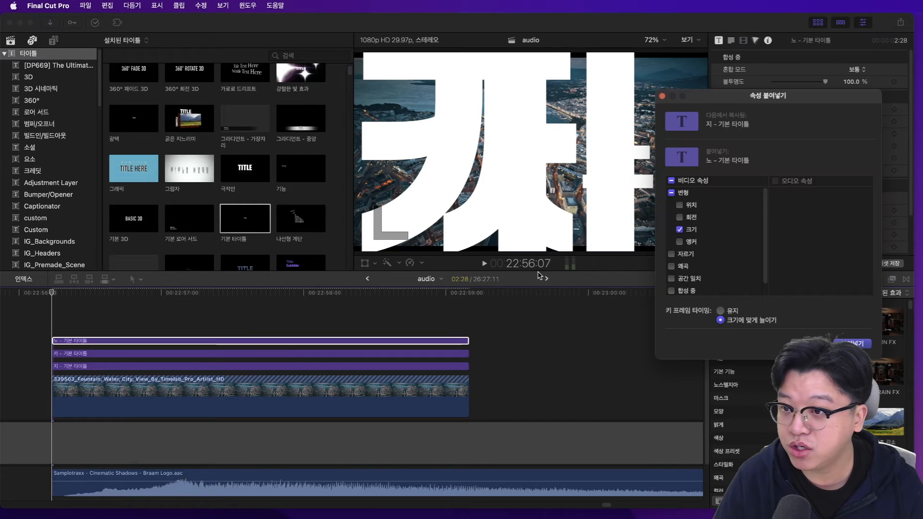
pyautogui.moveTo(764, 111); pyautogui.dragTo(369, 114)
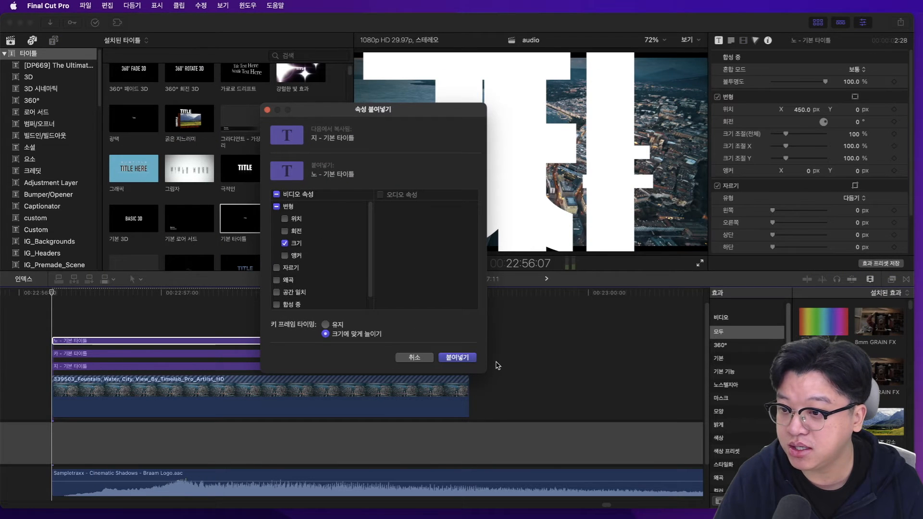
pyautogui.click(457, 358)
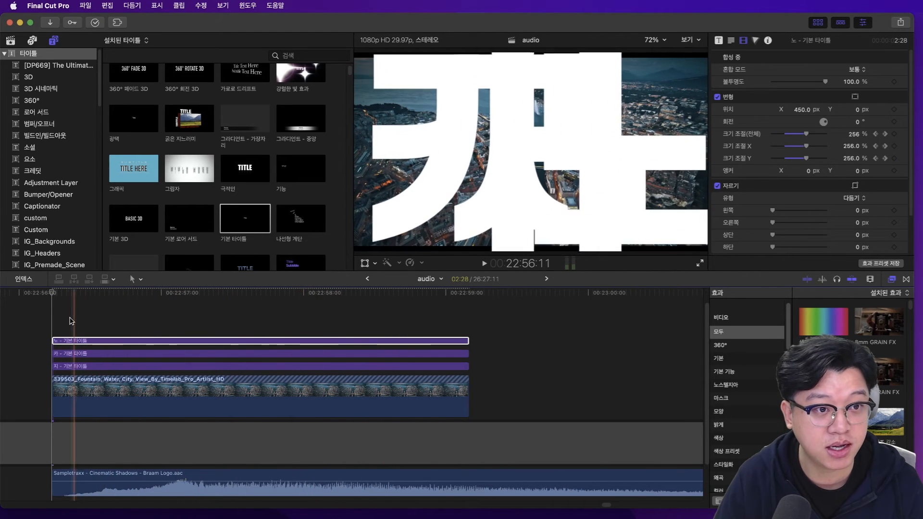
# Step: Combine the 노, 카 and 지 titles into one compound clip in the youtube sample event, keeping the suggested name
pyautogui.click(137, 365)
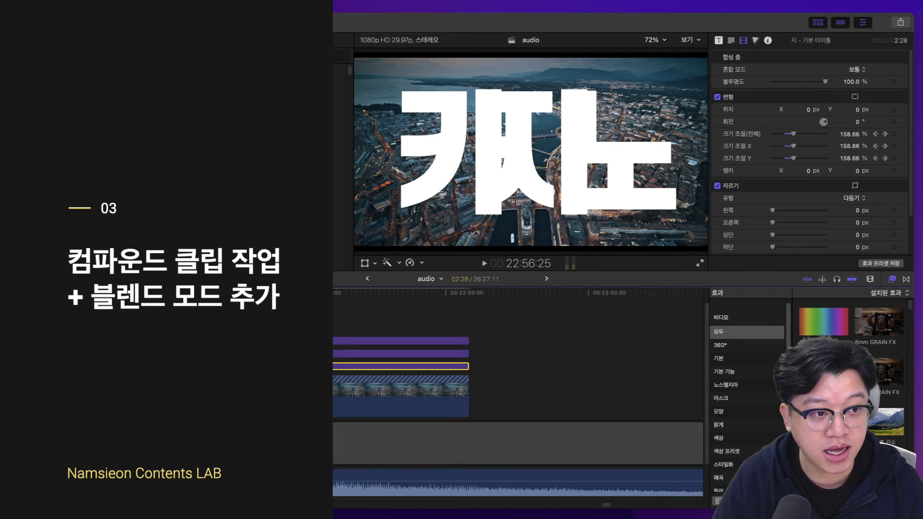
pyautogui.click(118, 340)
pyautogui.moveTo(119, 339); pyautogui.dragTo(139, 365)
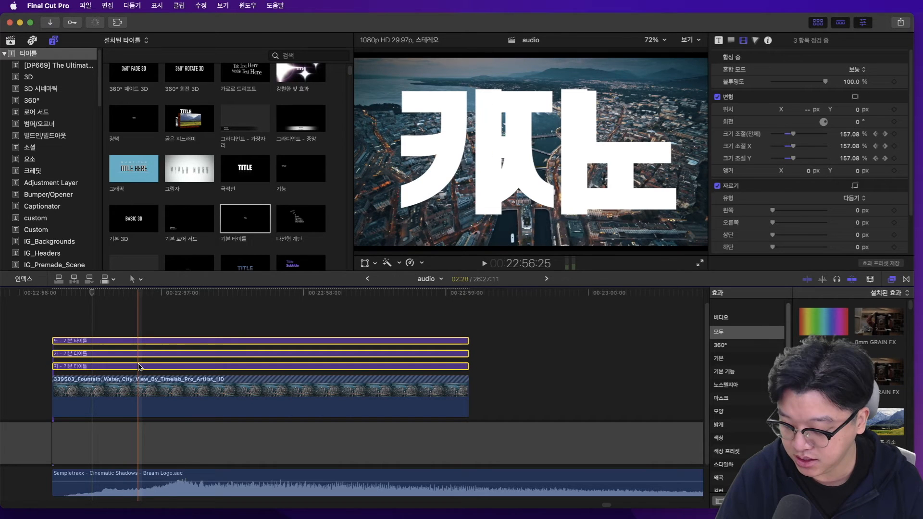
pyautogui.press('alt')
pyautogui.hotkey('alt', 'g')
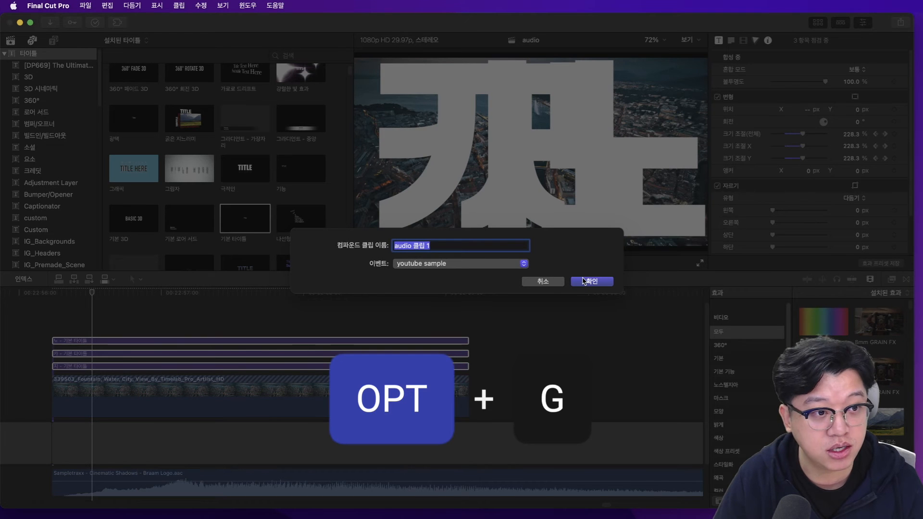
pyautogui.click(584, 281)
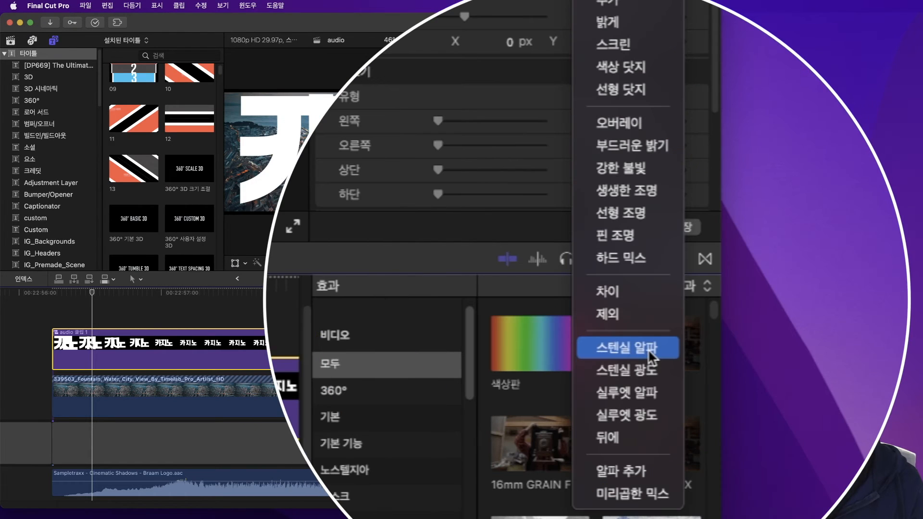
# Step: Set the compound clip's blend mode to 스텐실 알파 and preview the city footage through the letters
pyautogui.click(618, 324)
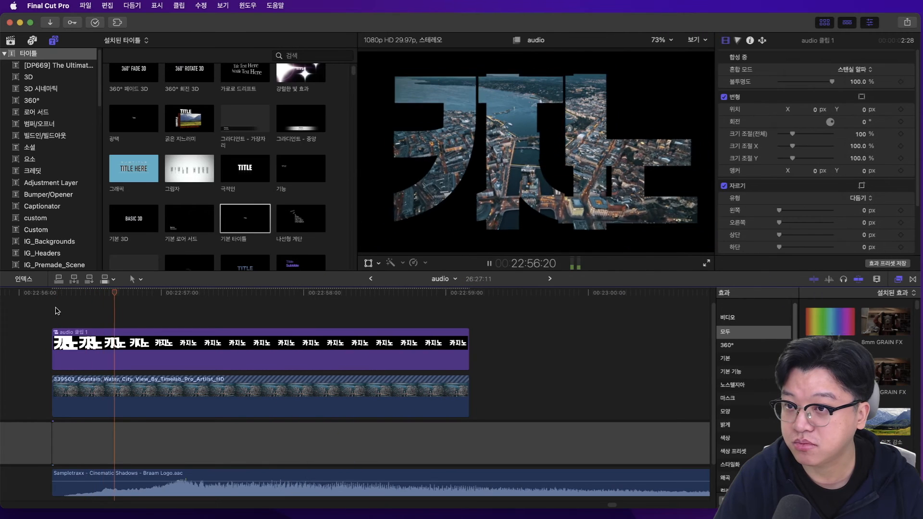
pyautogui.press('space')
pyautogui.moveTo(129, 291); pyautogui.dragTo(186, 319)
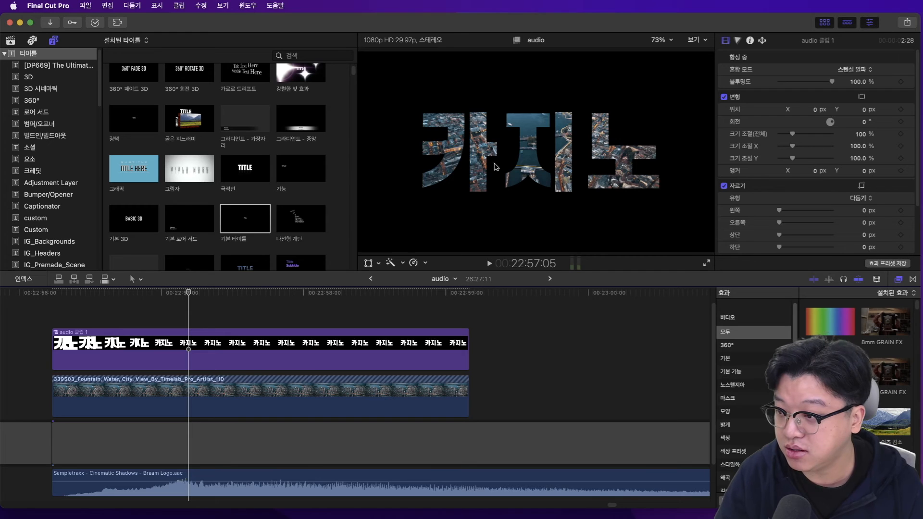
# Step: Add a hold segment to the compound clip at about 22:57:06, where the letters reach their final size
pyautogui.click(158, 294)
pyautogui.moveTo(158, 295); pyautogui.dragTo(194, 299)
pyautogui.click(194, 356)
pyautogui.click(189, 296)
pyautogui.hotkey('shift', 'h')
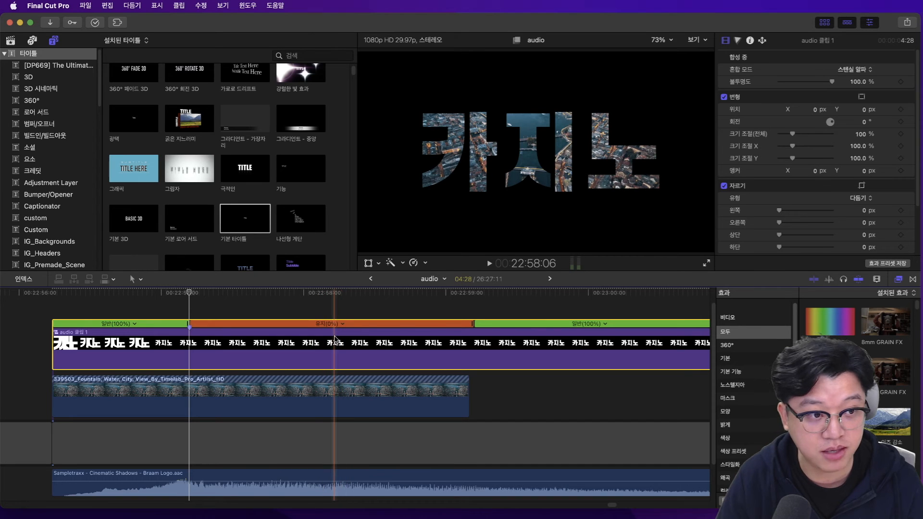
# Step: Cut the compound clip at the end of the city clip and delete the part that extends beyond it
pyautogui.press('b')
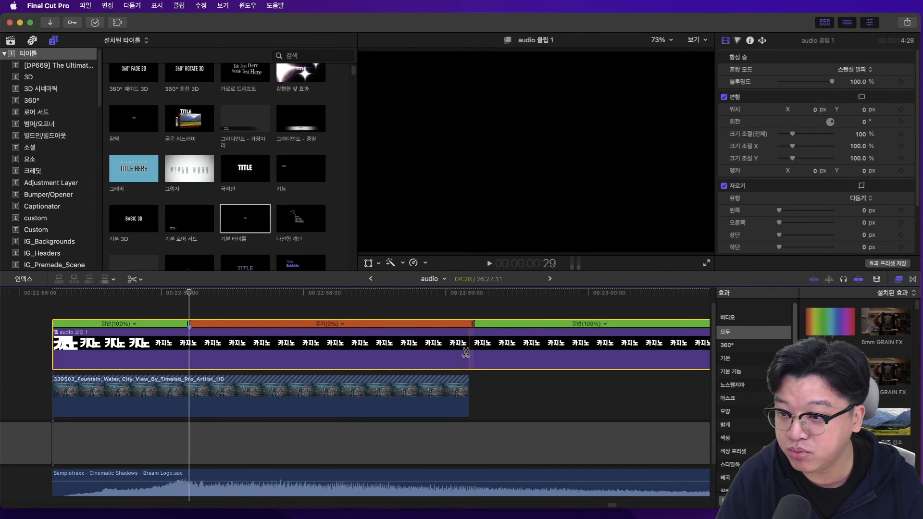
pyautogui.click(468, 352)
pyautogui.press('a')
pyautogui.click(520, 395)
pyautogui.press('Delete')
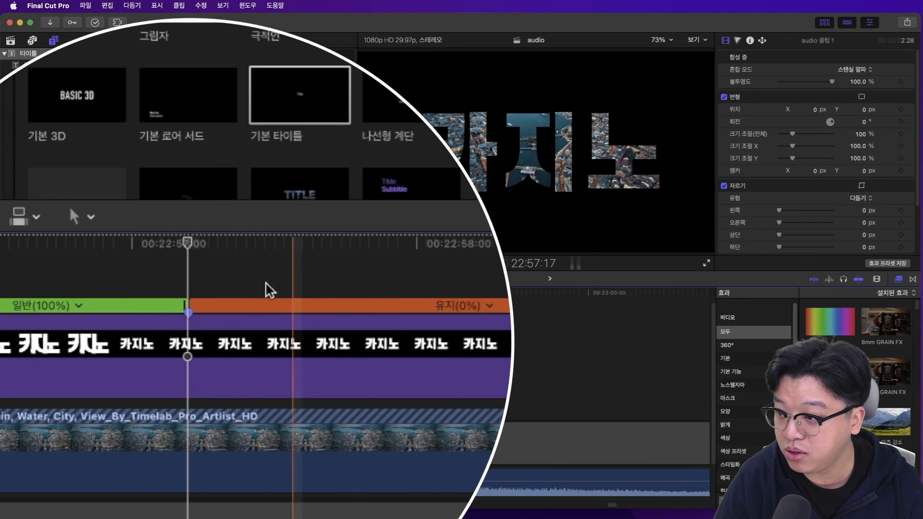
# Step: Split the compound clip at 22:57:06, where the hold segment starts
pyautogui.press('b')
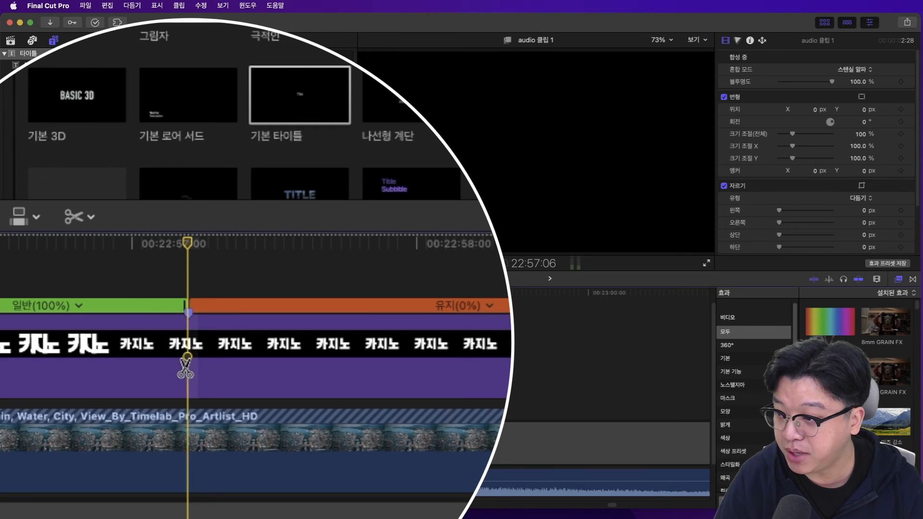
pyautogui.click(186, 369)
pyautogui.press('a')
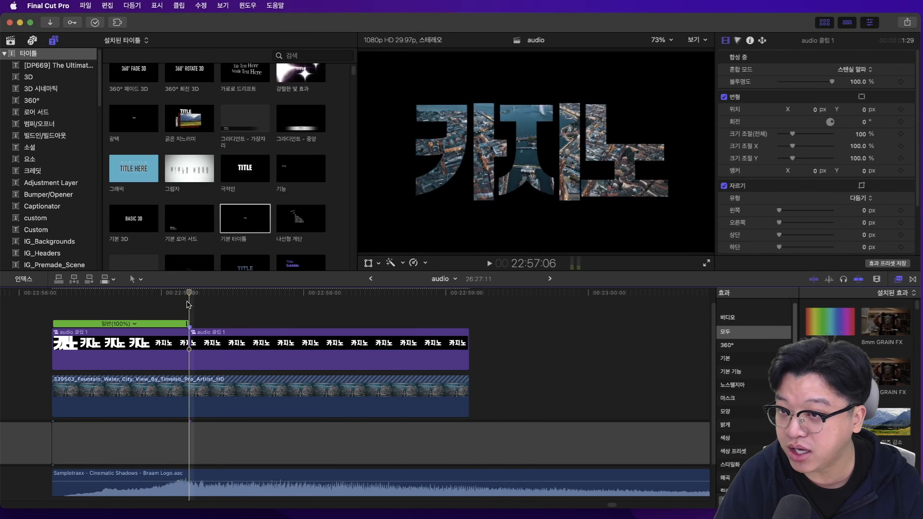
# Step: Keyframe the held segment's overall scale at 100% at 22:57:06 and reduce it to 77% at 22:59:04
pyautogui.click(262, 355)
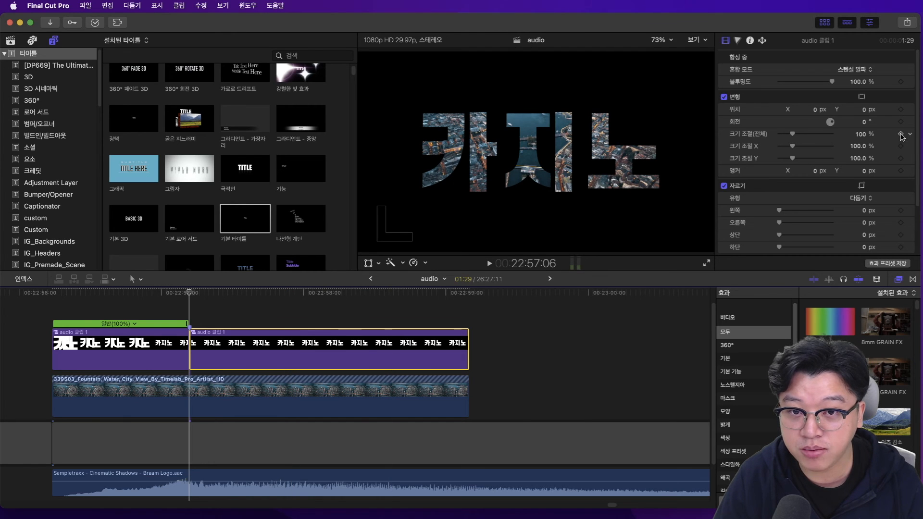
pyautogui.press('Down')
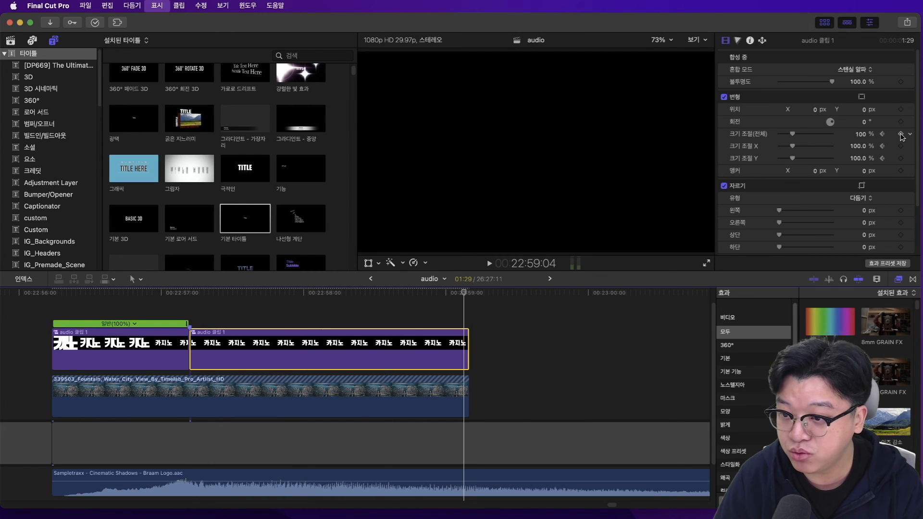
pyautogui.press('Left')
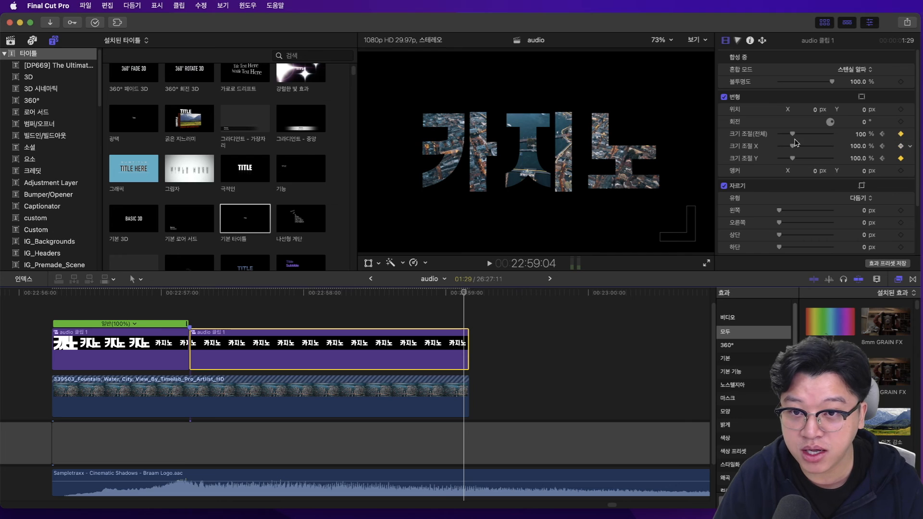
pyautogui.moveTo(794, 137); pyautogui.dragTo(791, 135)
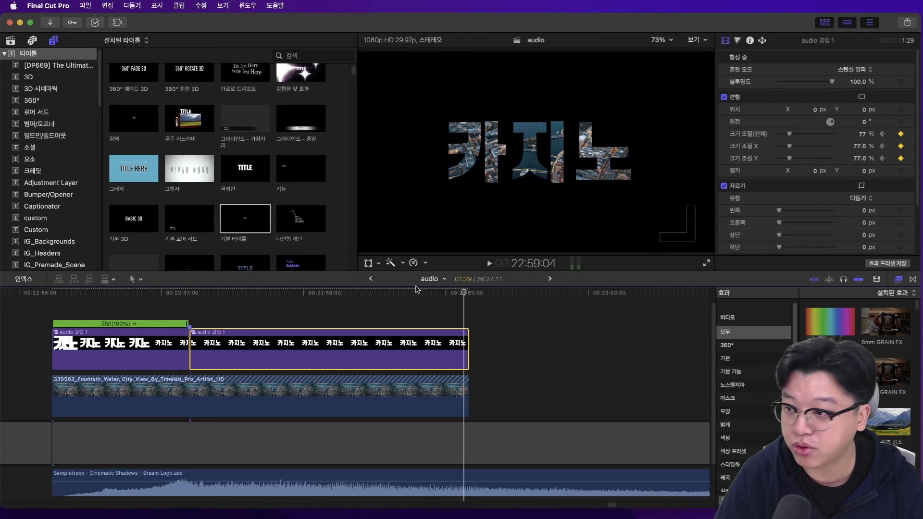
# Step: Play the title animation twice from its start at 22:56:07 to check the scaling against the sound
pyautogui.click(55, 306)
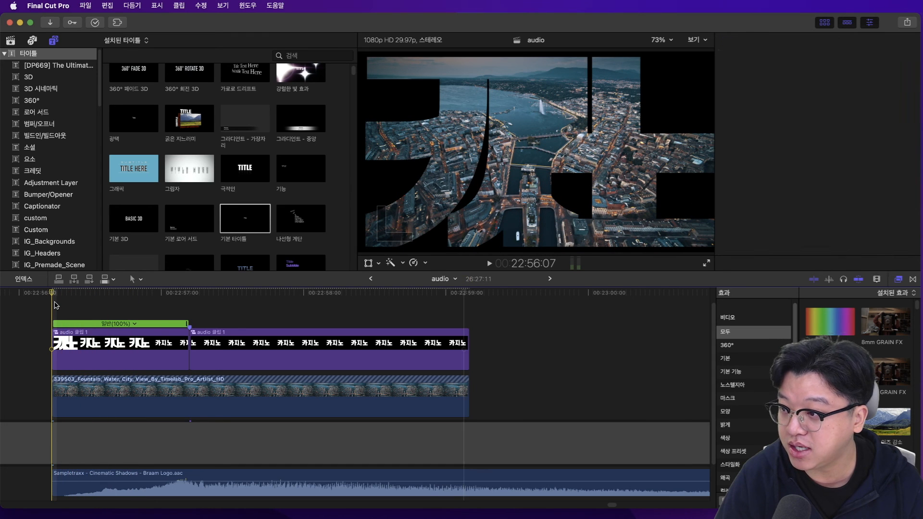
pyautogui.press('space')
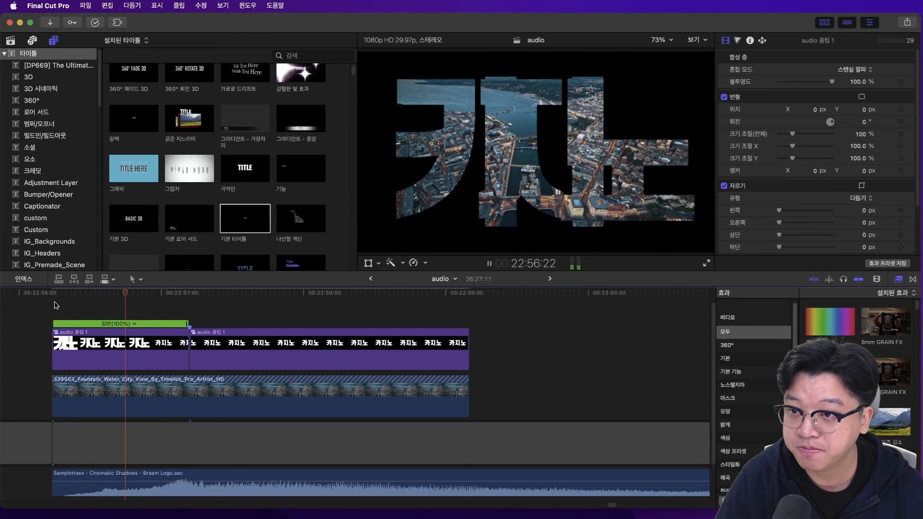
pyautogui.press('space')
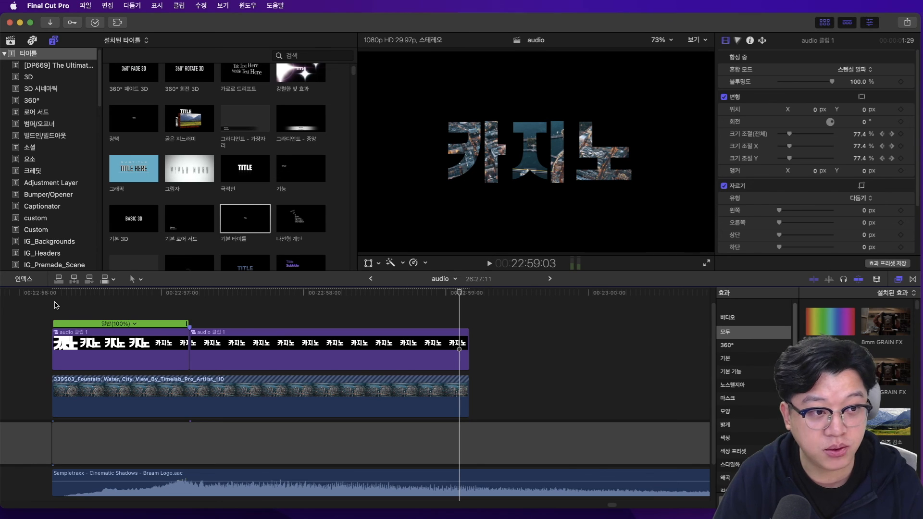
pyautogui.click(52, 307)
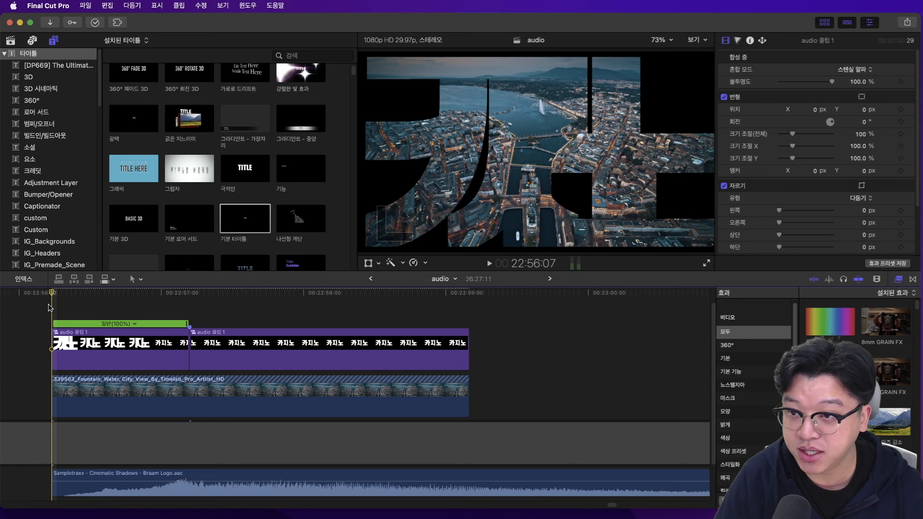
pyautogui.press('space')
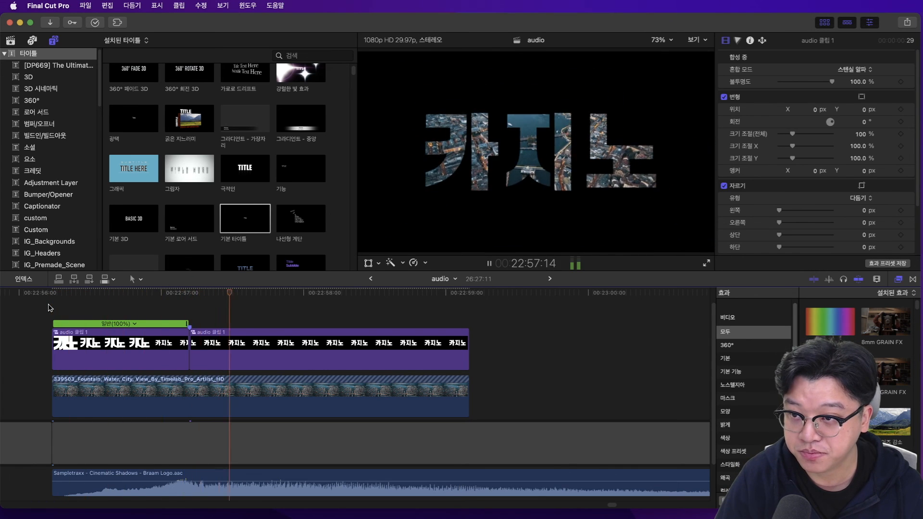
pyautogui.press('space')
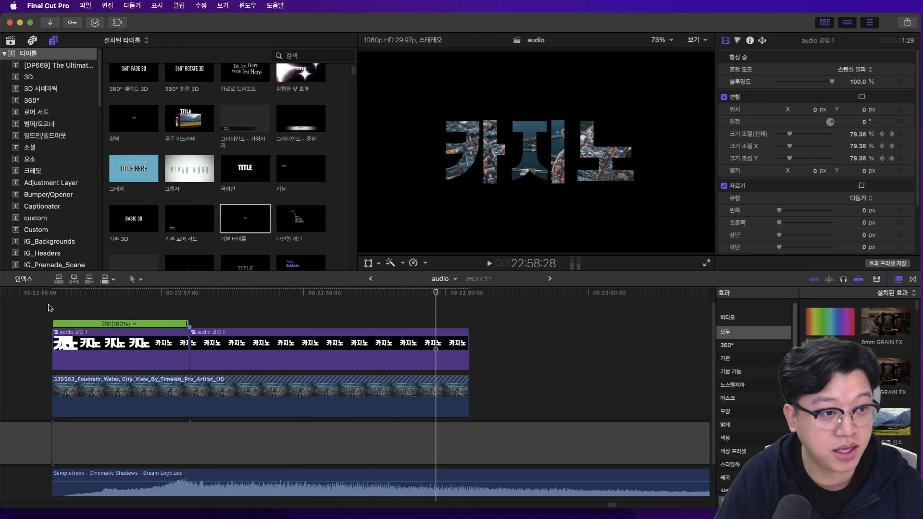